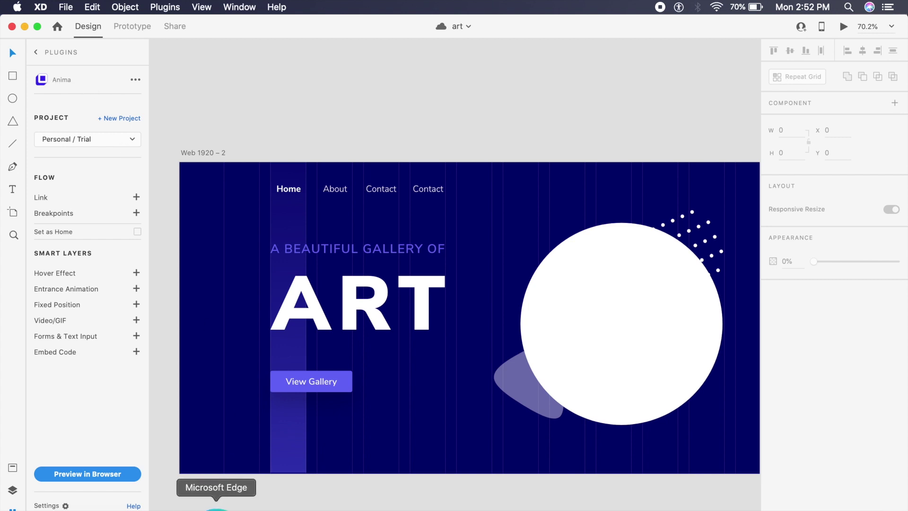
- Show the animaapp.com/xdcomingsoon page in Edge and choose Sign up for early access
click(216, 507)
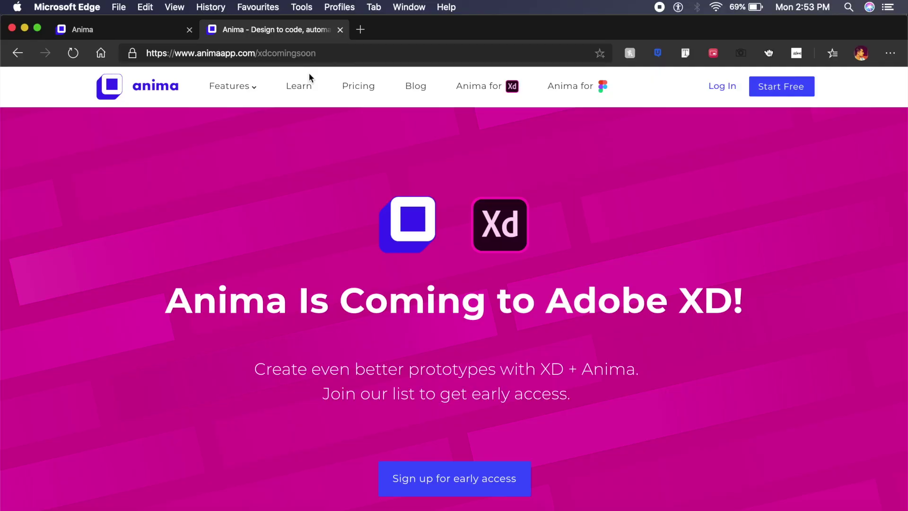
scroll(325, 280, down, 2)
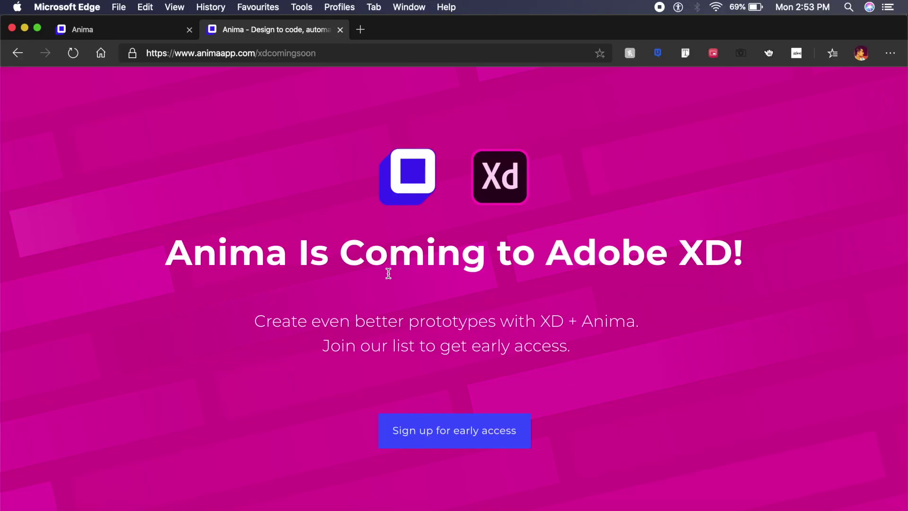
click(456, 447)
scroll(482, 470, down, 2)
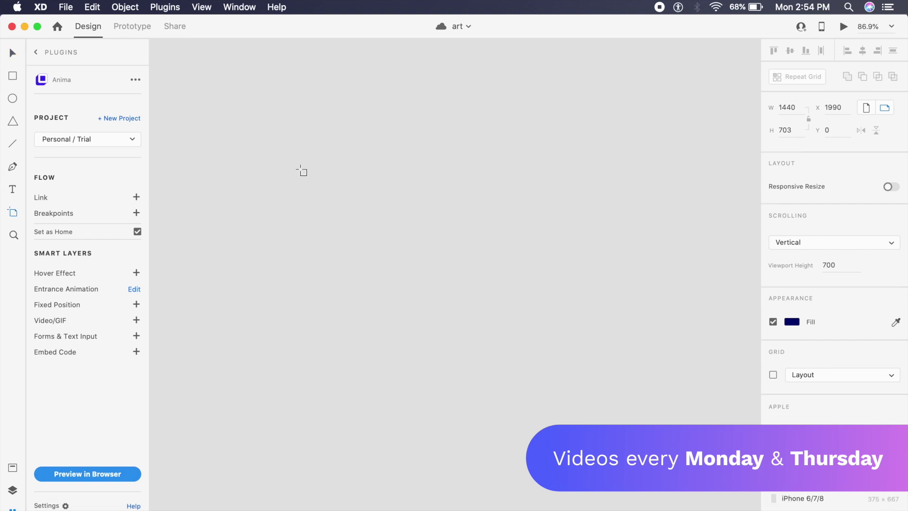
- Create a new 510×510 artboard on the canvas
key(a)
drag(277, 147, 589, 427)
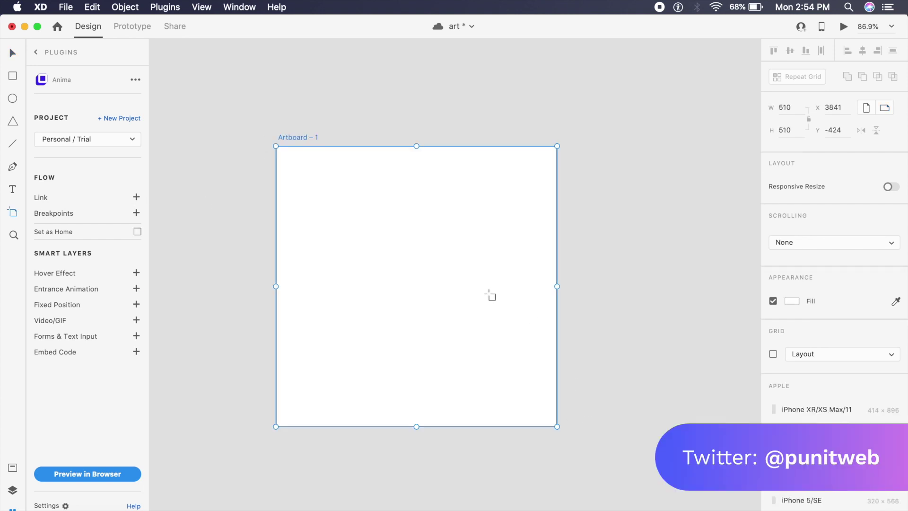
key(Escape)
click(343, 195)
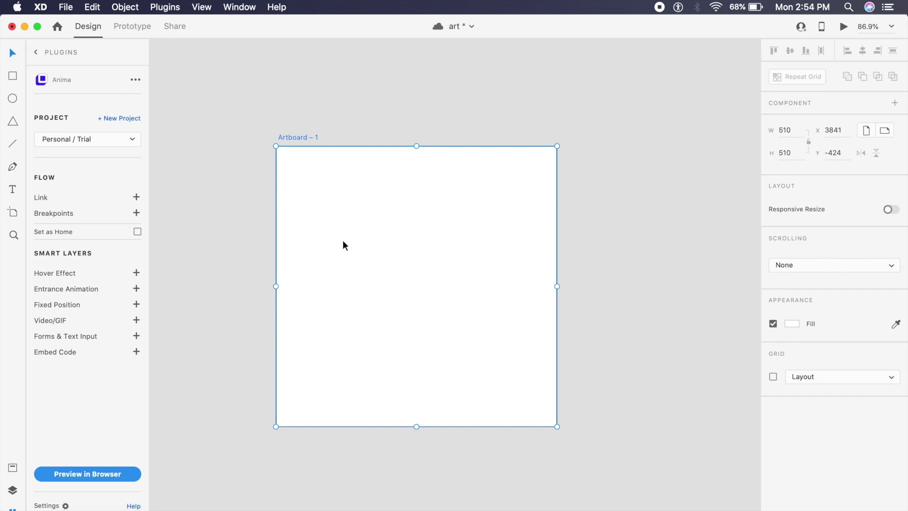
- Draw a 238×238 square flush at the artboard's top-left, borderless with a red fill
key(r)
drag(281, 177, 407, 310)
key(Escape)
drag(354, 256, 356, 235)
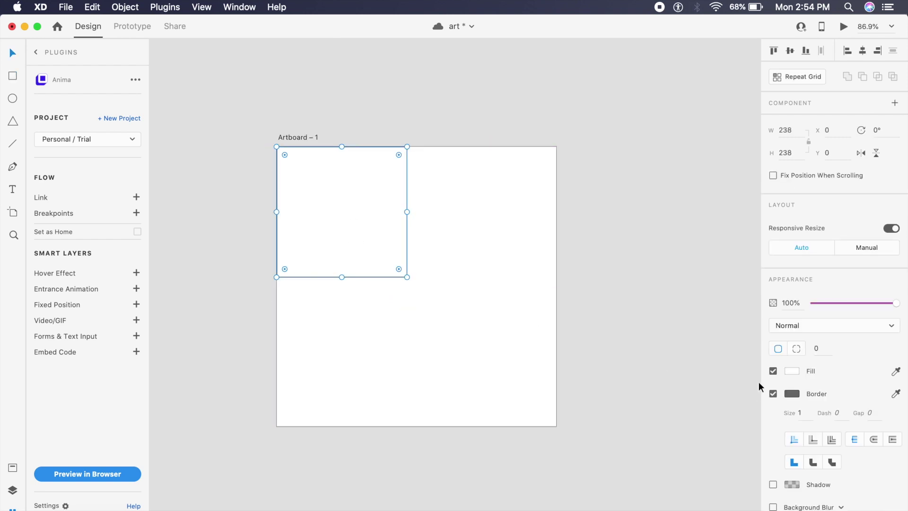
click(771, 393)
click(791, 372)
click(714, 329)
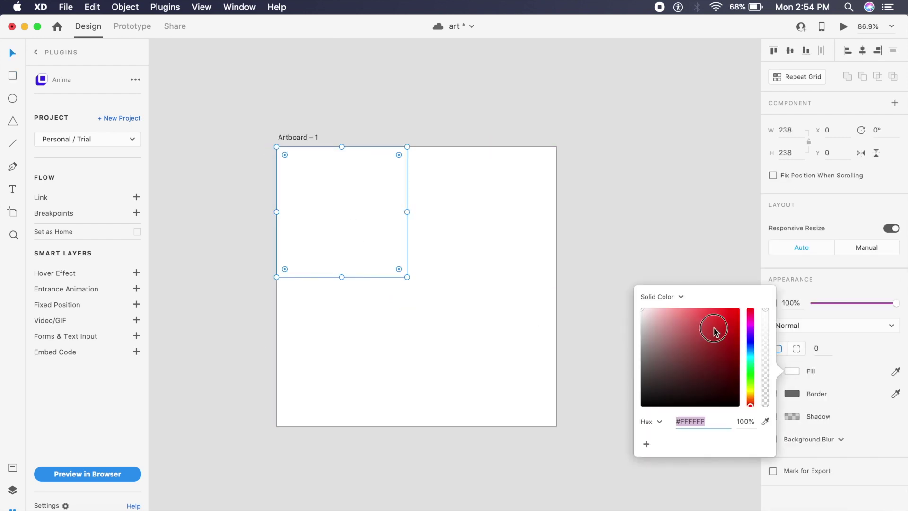
click(651, 208)
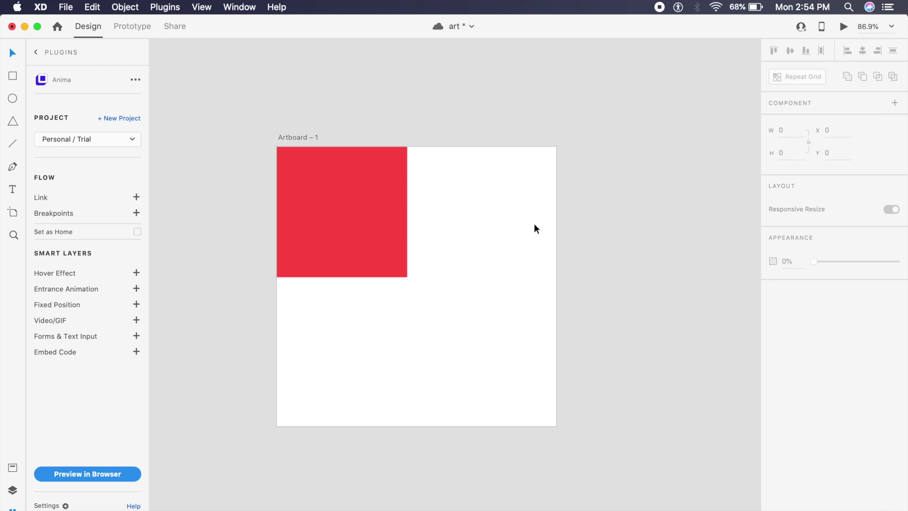
- Draw the Install Plugin button shape centered below the Welcome to Anima! heading
click(505, 129)
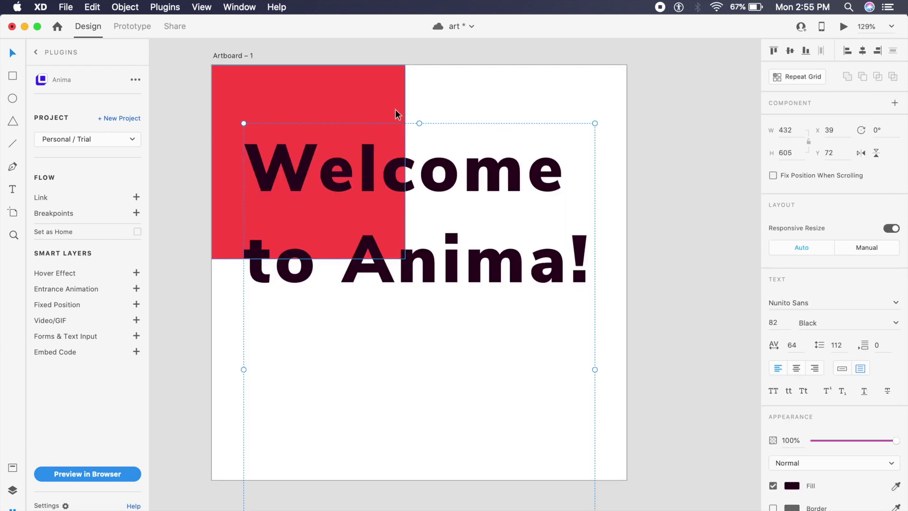
click(397, 114)
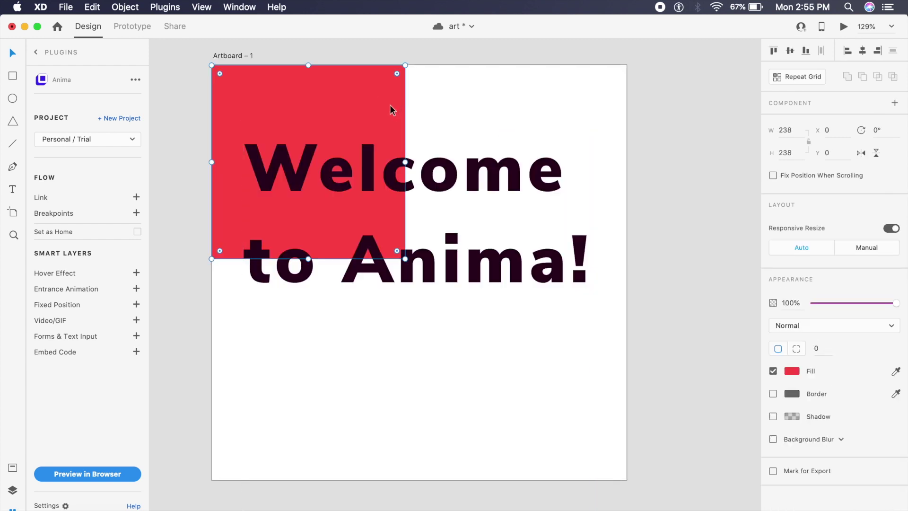
click(444, 231)
click(444, 232)
scroll(446, 236, down, 4)
scroll(446, 235, down, 5)
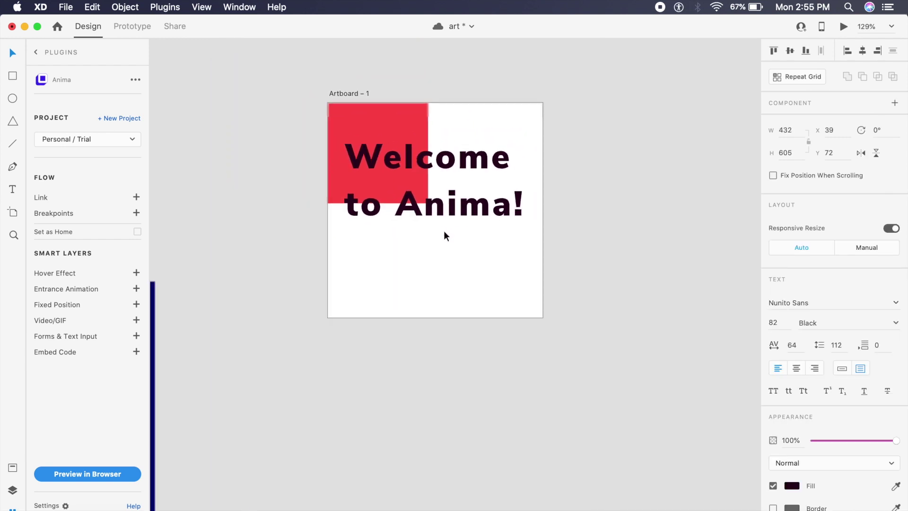
scroll(425, 246, up, 4)
click(416, 256)
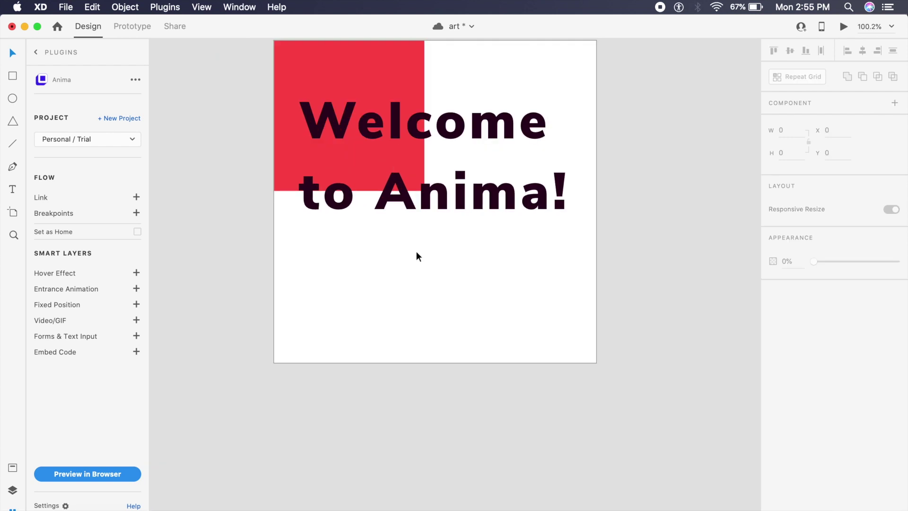
drag(346, 271, 525, 323)
key(Escape)
mouse_move(467, 309)
mouse_down()
mouse_move(454, 304)
mouse_move(464, 303)
mouse_up()
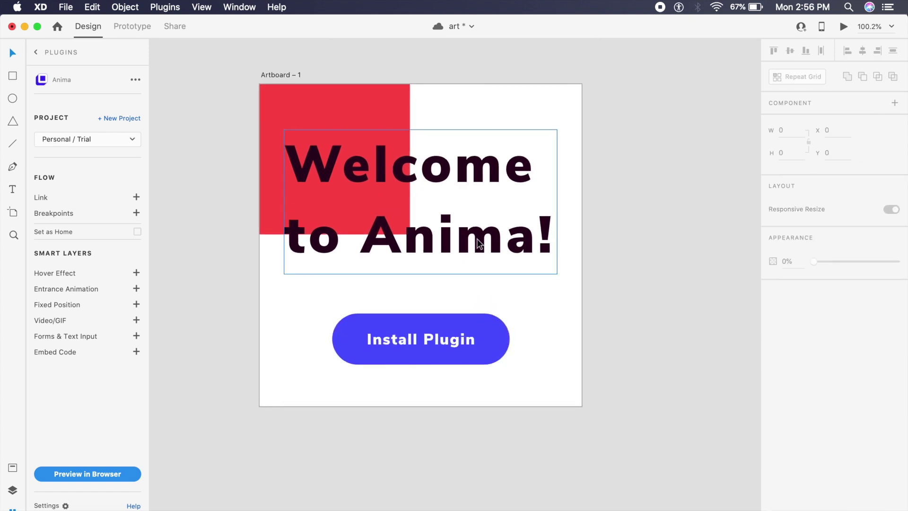
click(369, 110)
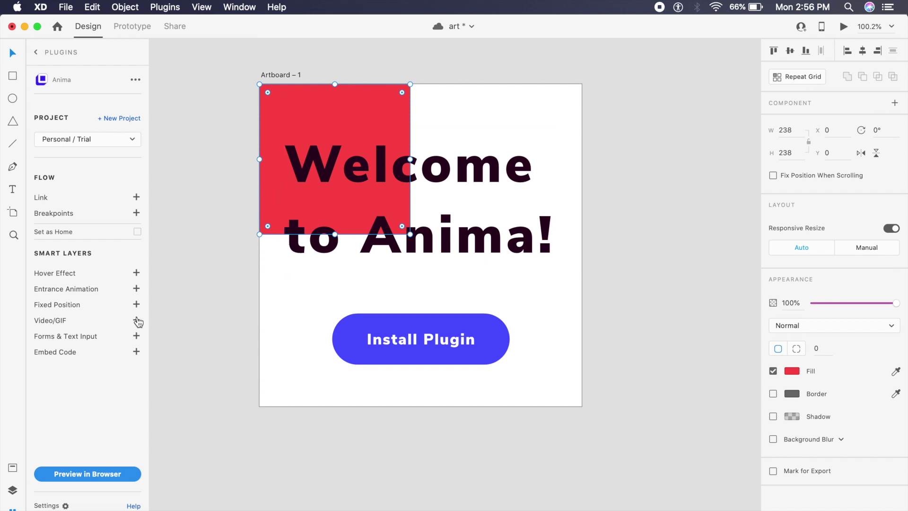
- Go to youtube.com in a new Edge tab and open the How to Vlog video
click(211, 505)
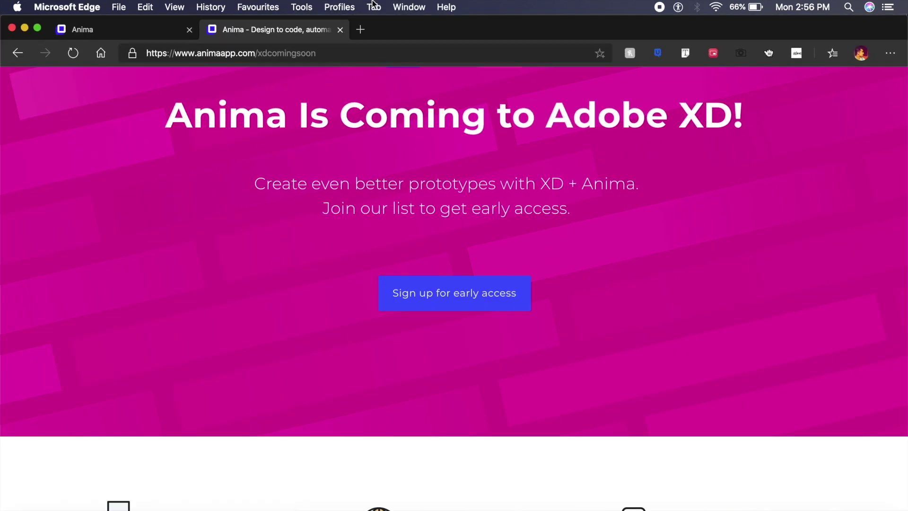
click(362, 33)
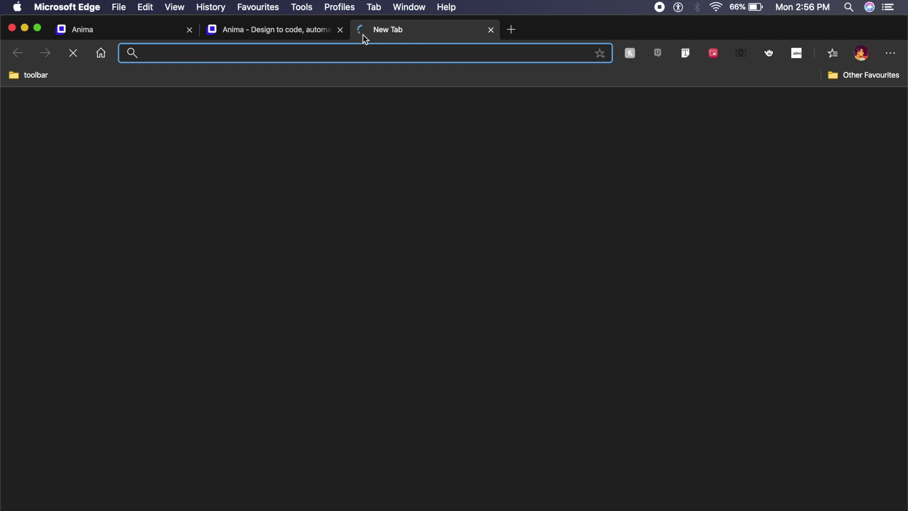
text(you)
key(Return)
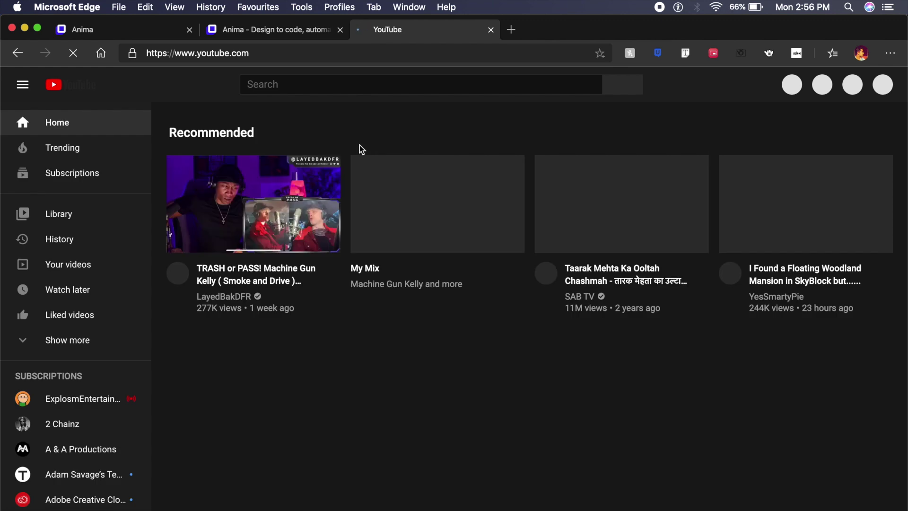
scroll(533, 100, down, 1)
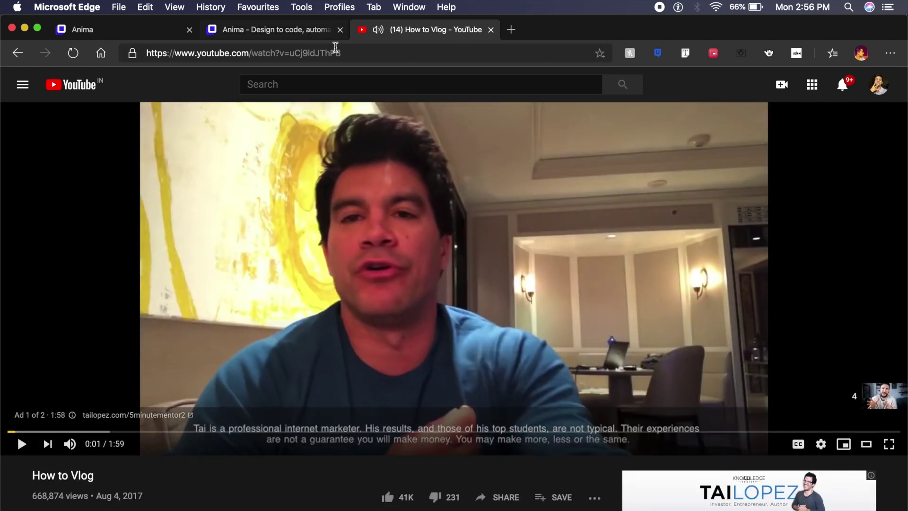
scroll(369, 146, down, 5)
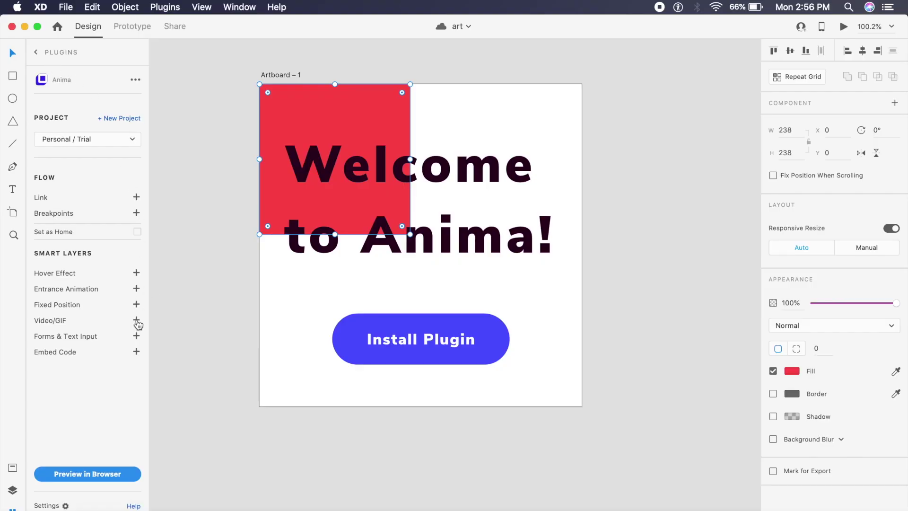
- Paste the How to Vlog YouTube URL as the red square's Anima Video/GIF with Autoplay on
click(136, 320)
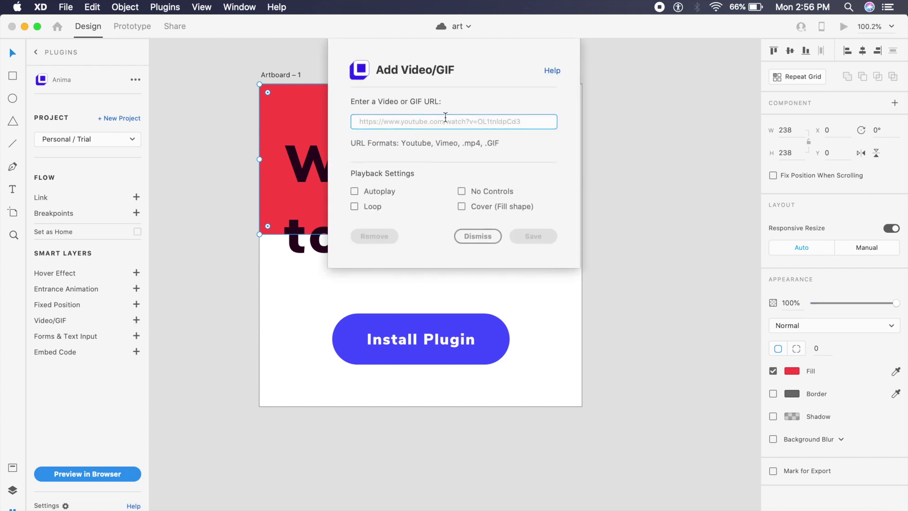
text(https://www.youtube.com/watch?v=uCj9ldJThP8)
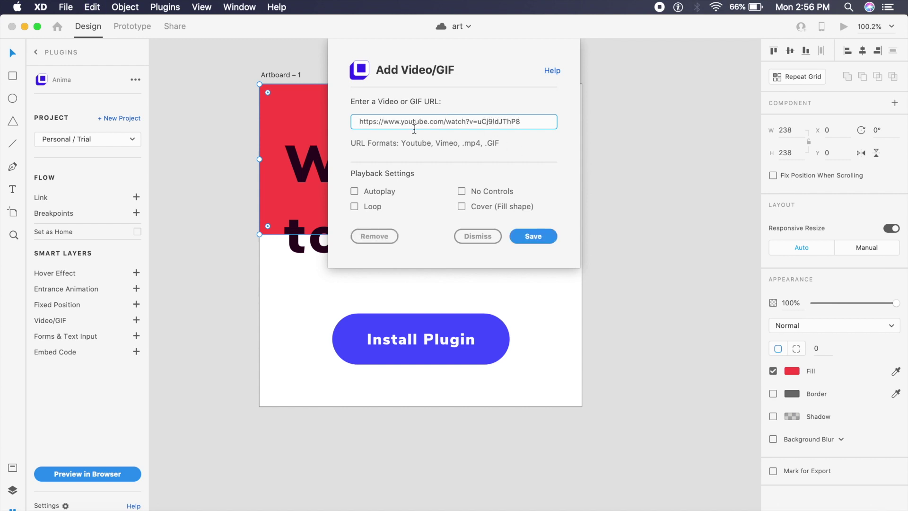
click(386, 193)
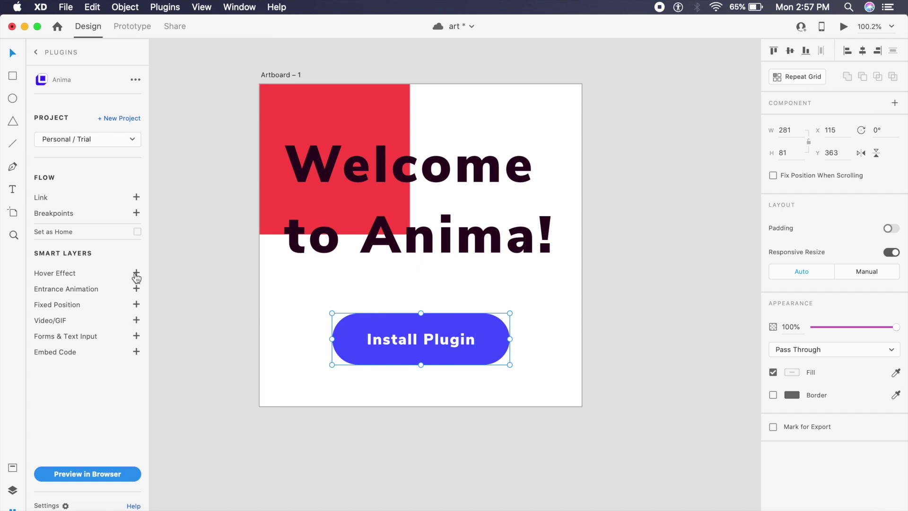
- Try a Grow hover effect on the Install Plugin button with ease-in-out easing and 0.5 duration
click(136, 275)
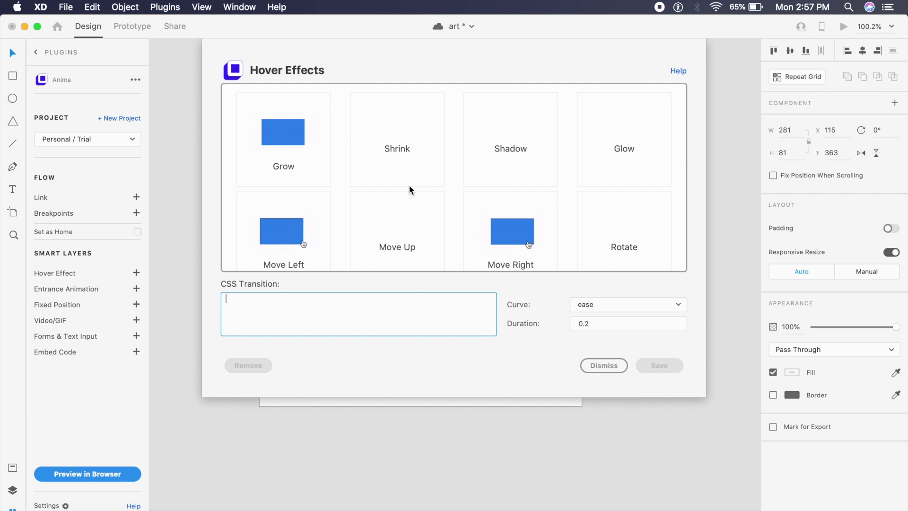
click(296, 134)
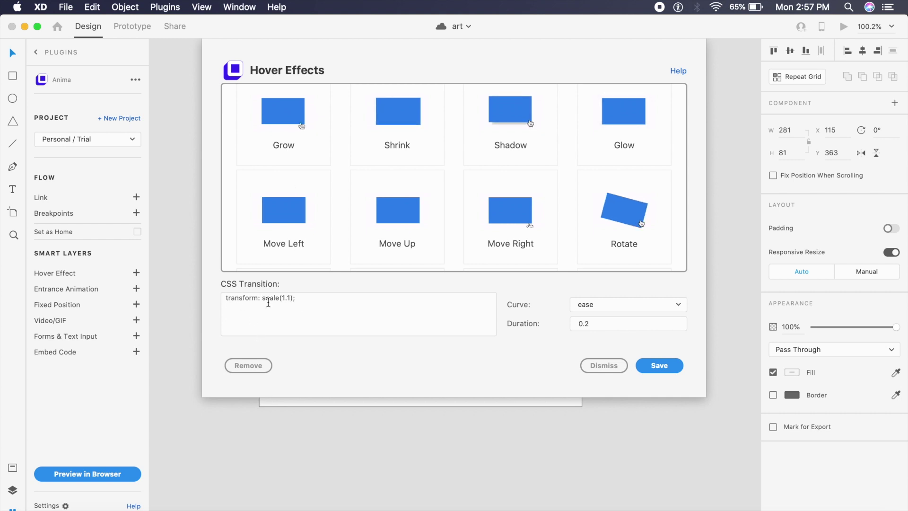
click(293, 298)
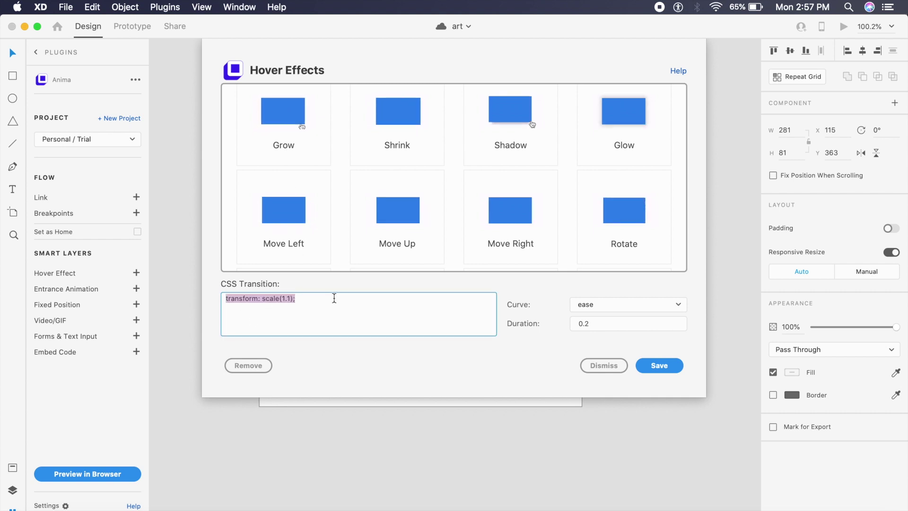
click(290, 298)
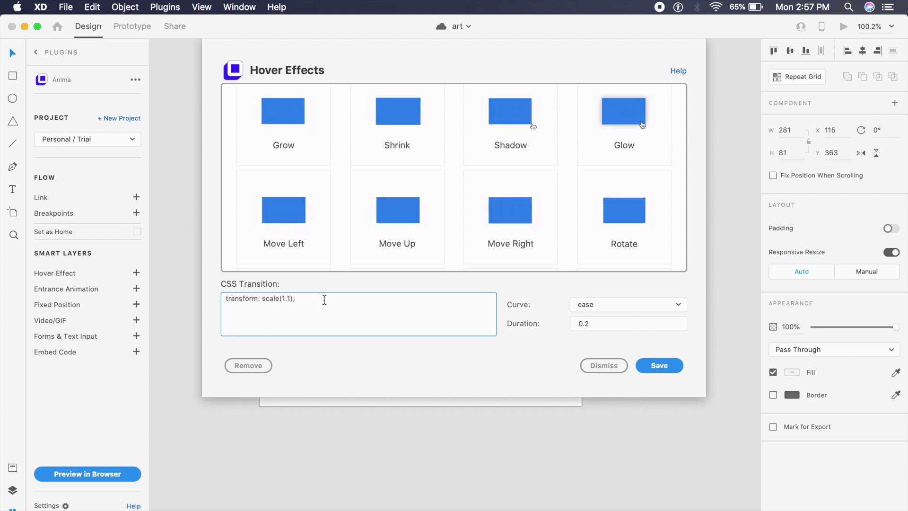
key(BackSpace)
text(4)
click(366, 306)
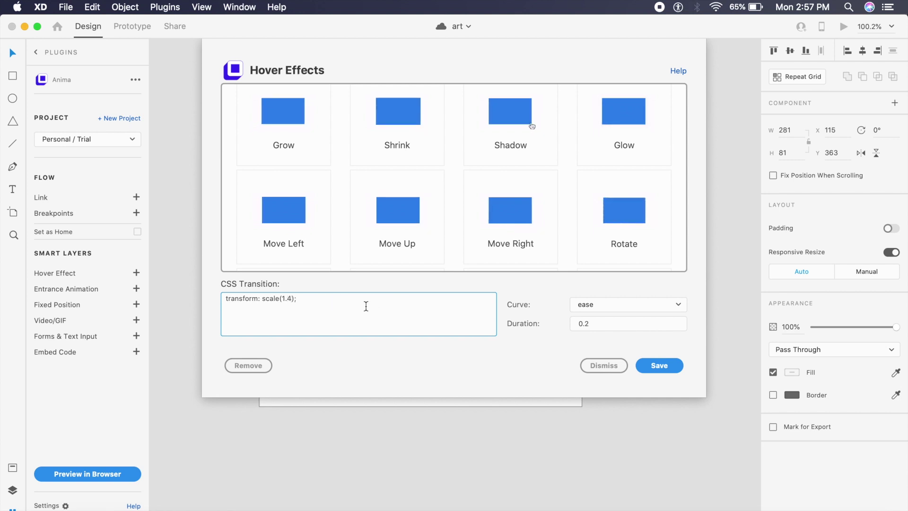
click(605, 305)
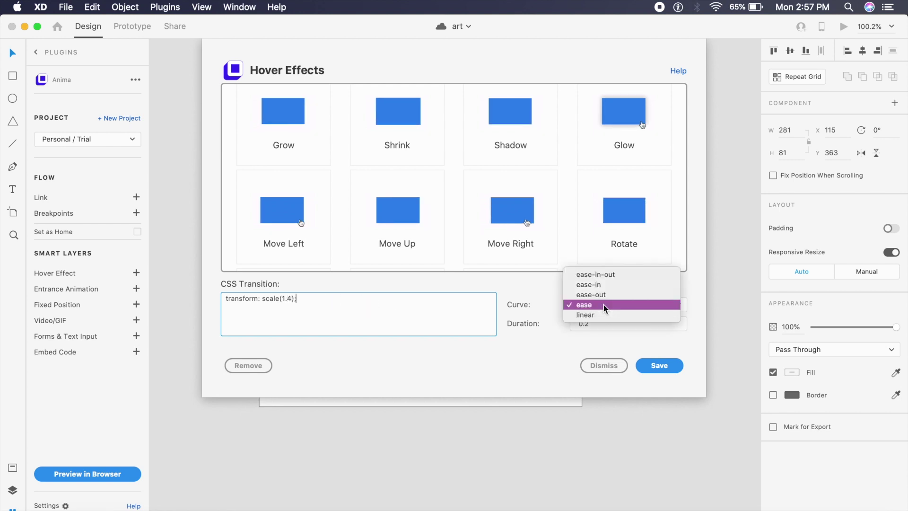
click(595, 275)
click(628, 324)
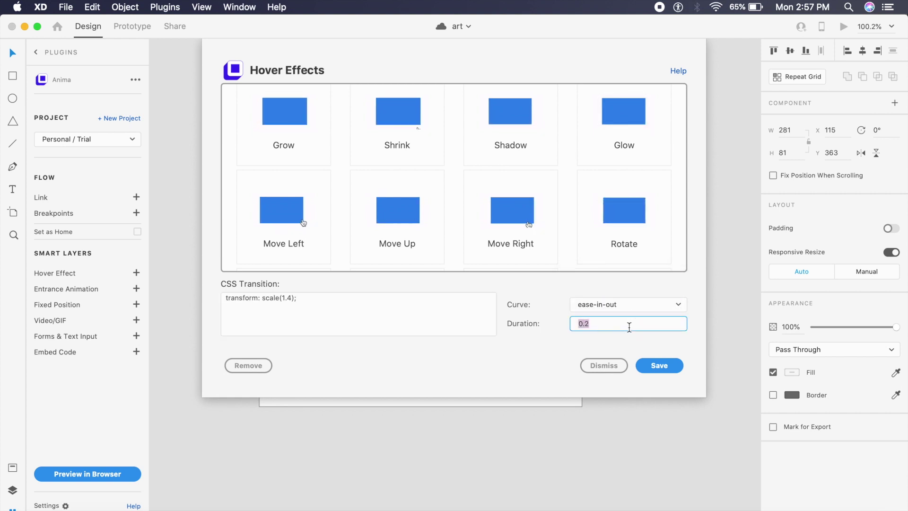
text(0.5)
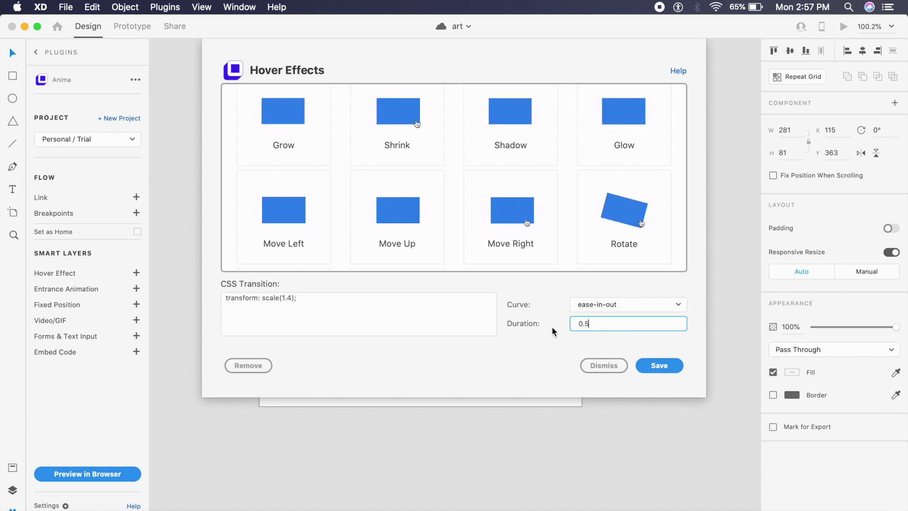
click(444, 314)
key(super+a)
click(425, 303)
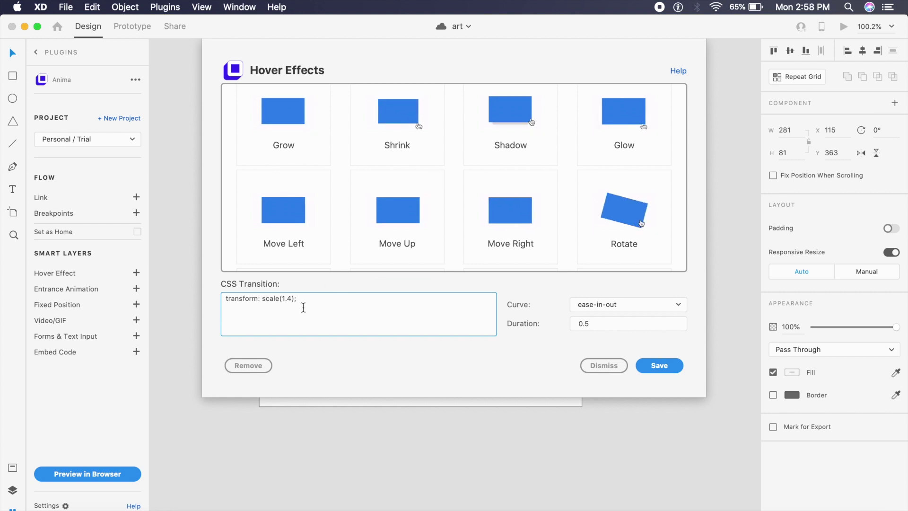
- Switch to the Shadow hover effect, raise the shadow opacity from 0.2 to 0.8, and save
key(super+z)
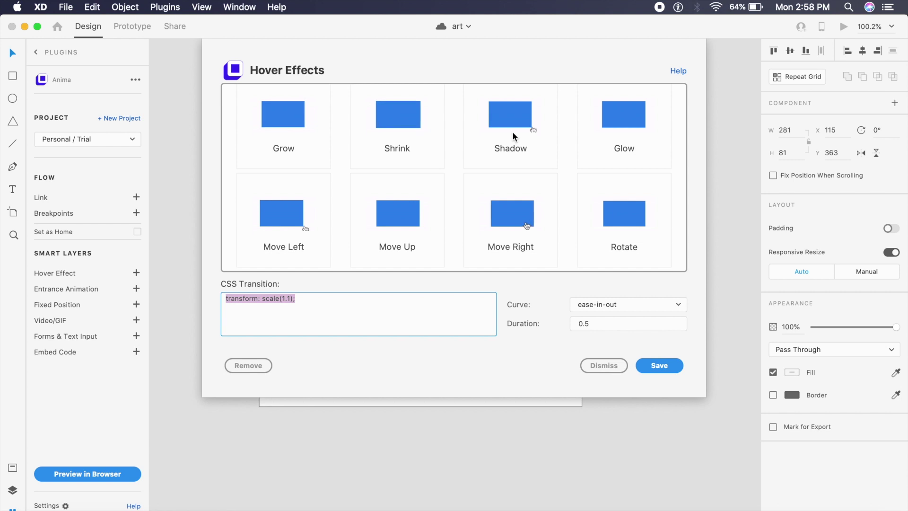
click(512, 137)
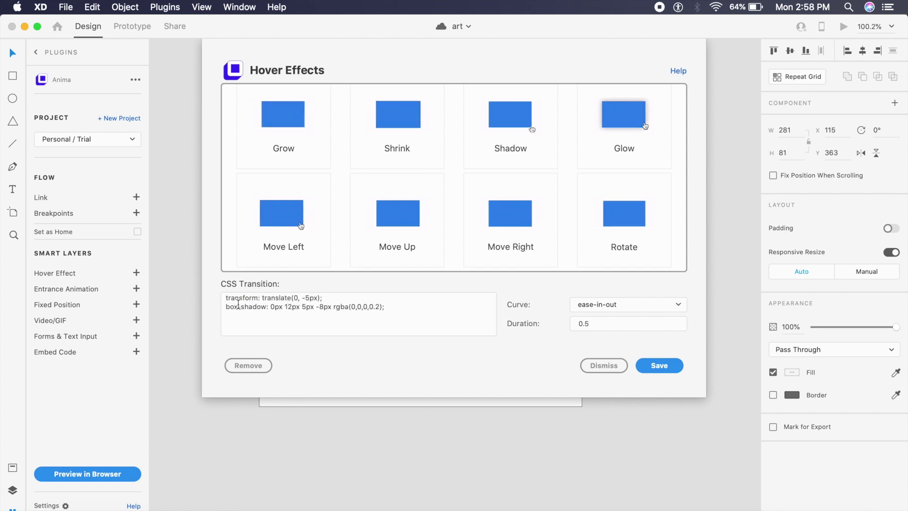
drag(234, 307, 267, 314)
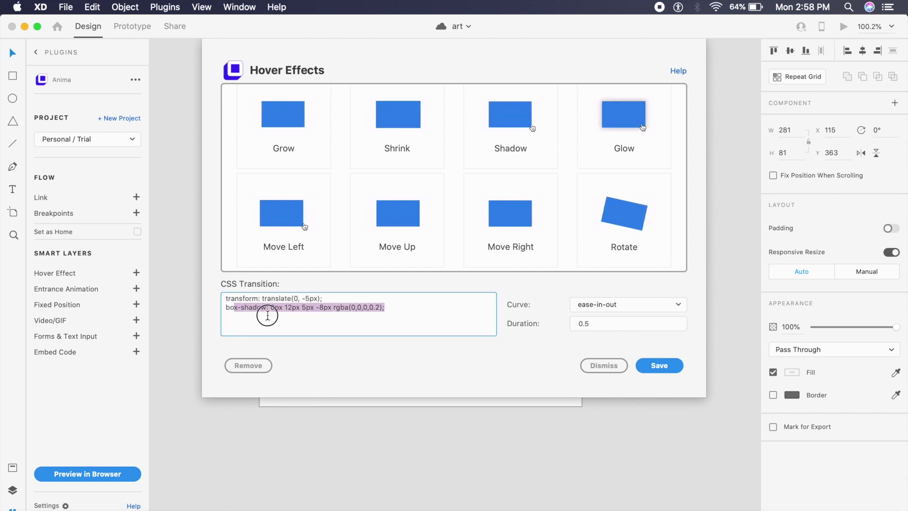
click(296, 317)
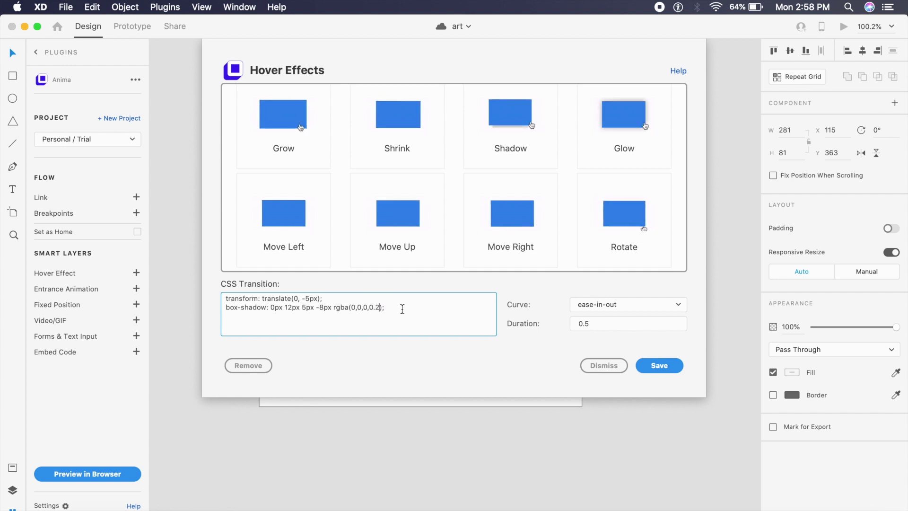
key(BackSpace)
text(8)
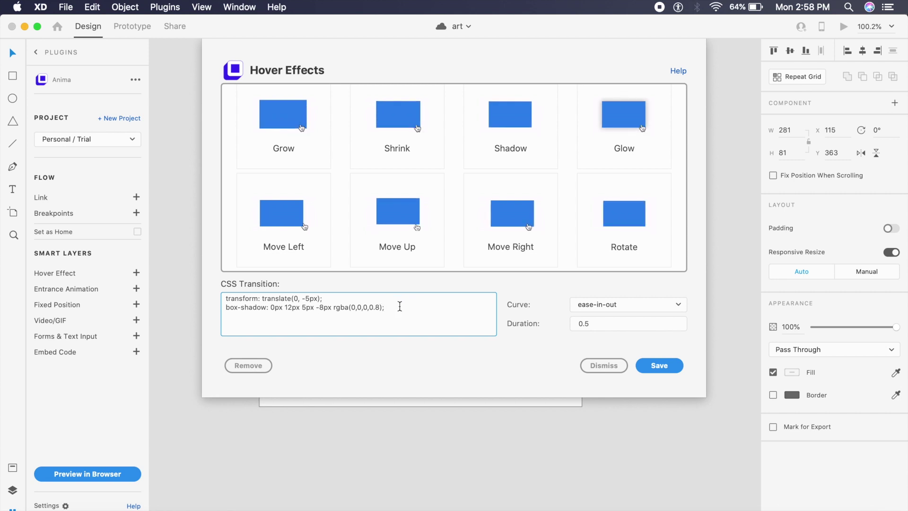
click(669, 372)
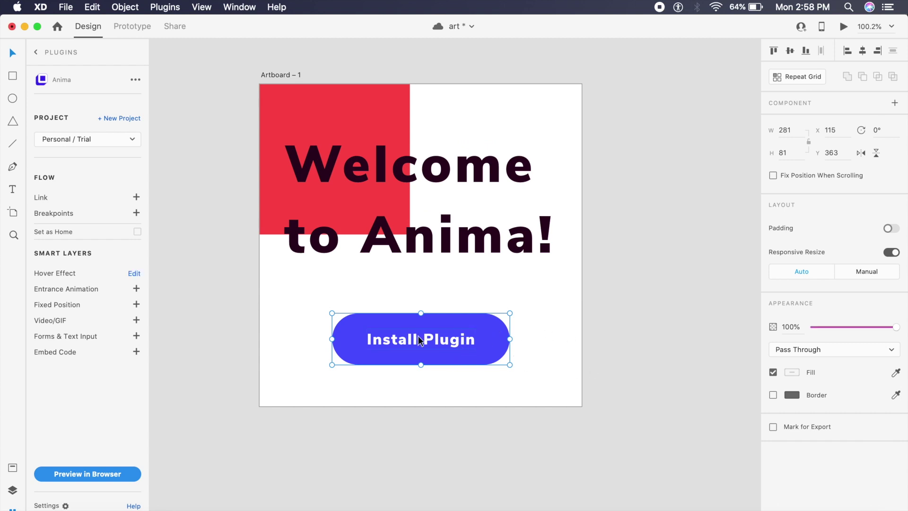
click(422, 303)
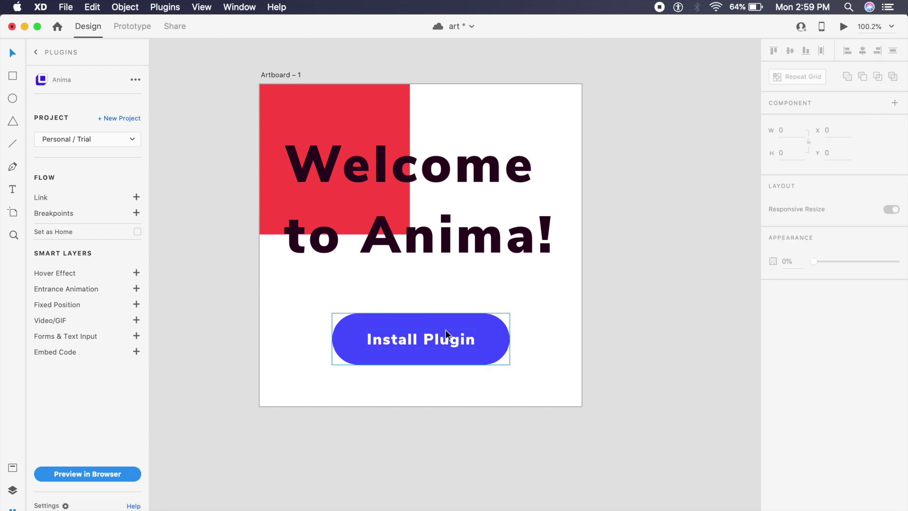
- Give the Welcome to Anima! headline an entrance animation, trying Fade In before settling on Grow
click(445, 334)
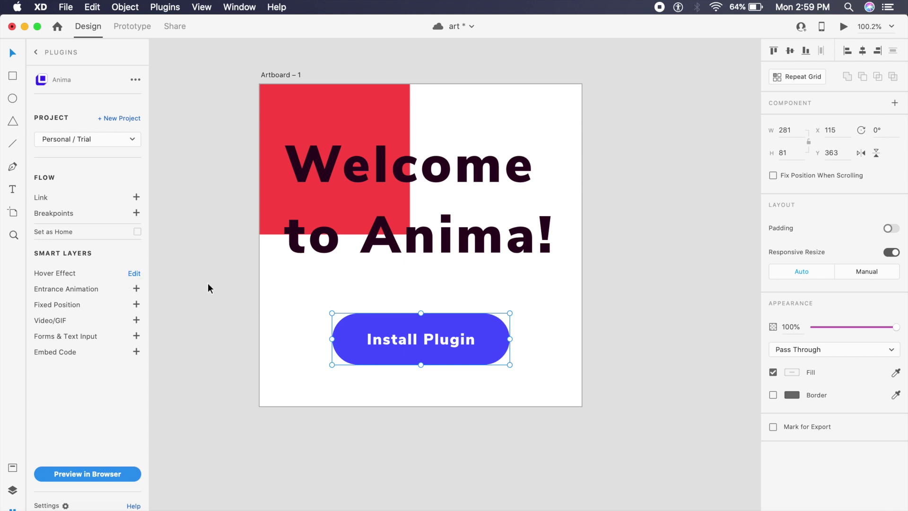
click(332, 238)
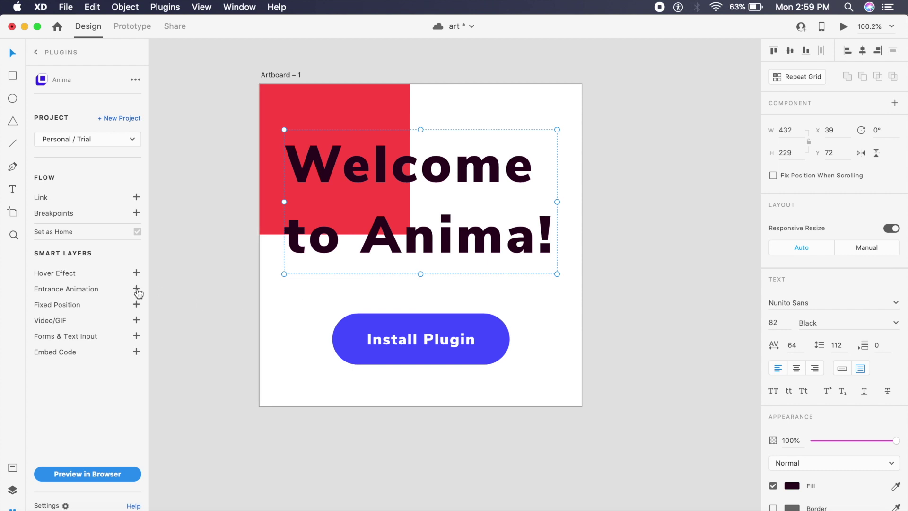
click(137, 290)
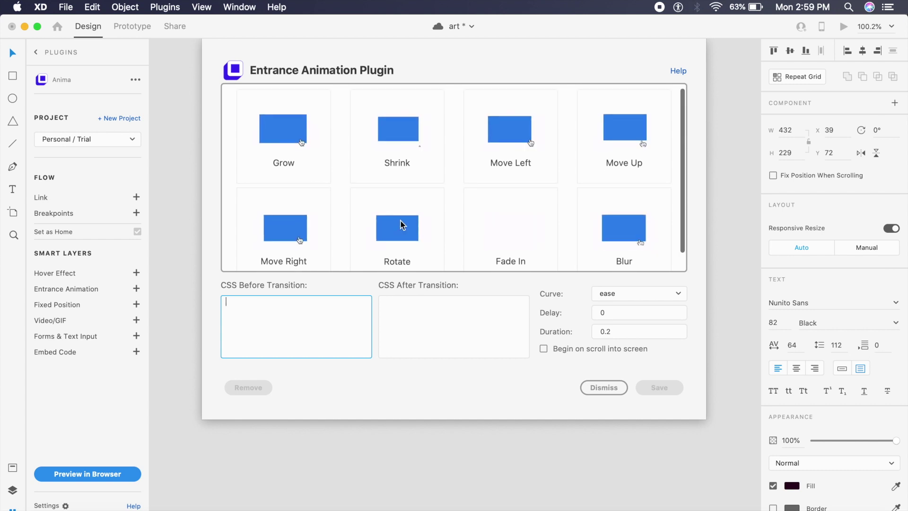
click(295, 134)
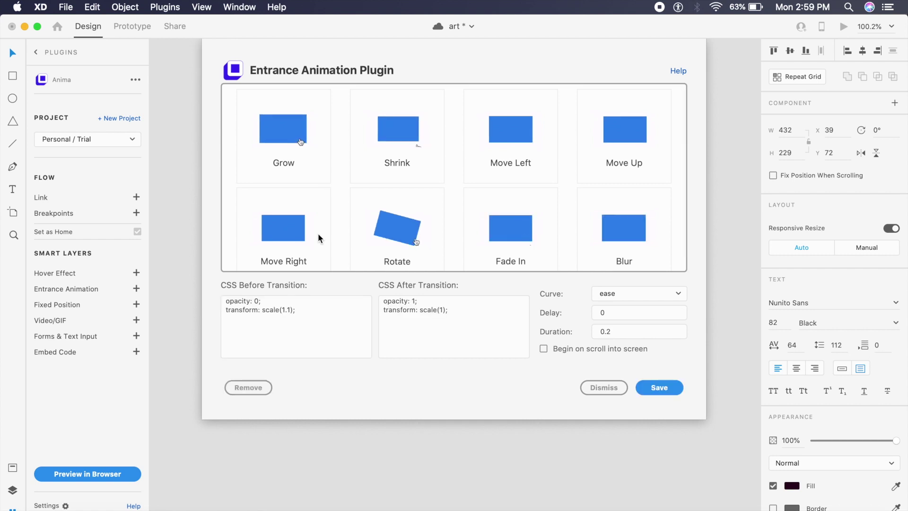
scroll(318, 237, down, 2)
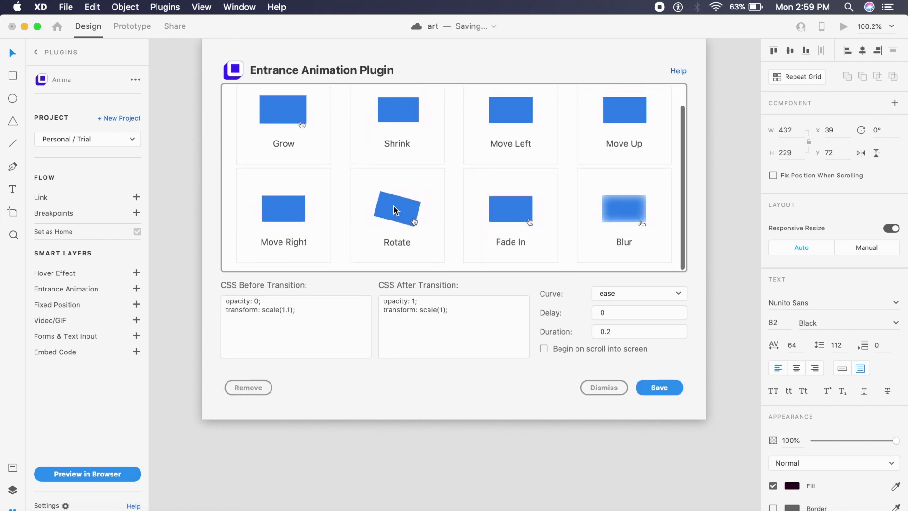
click(491, 201)
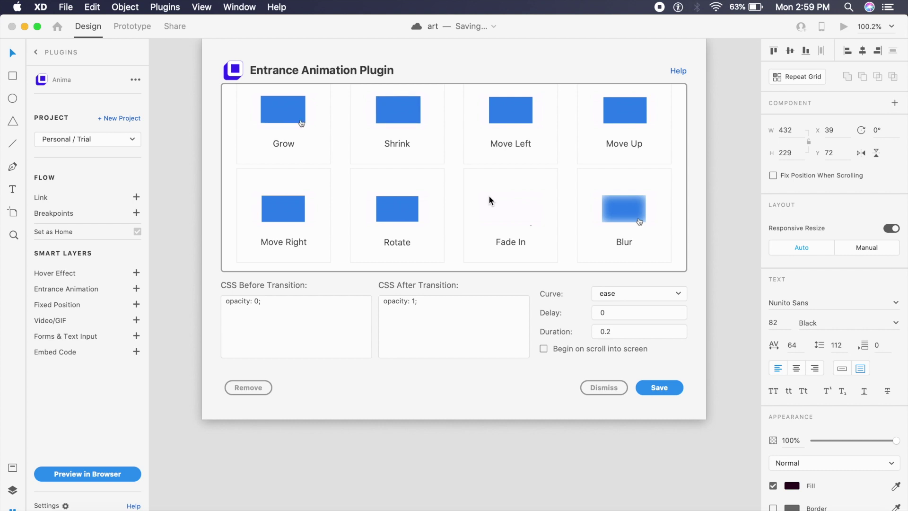
click(294, 116)
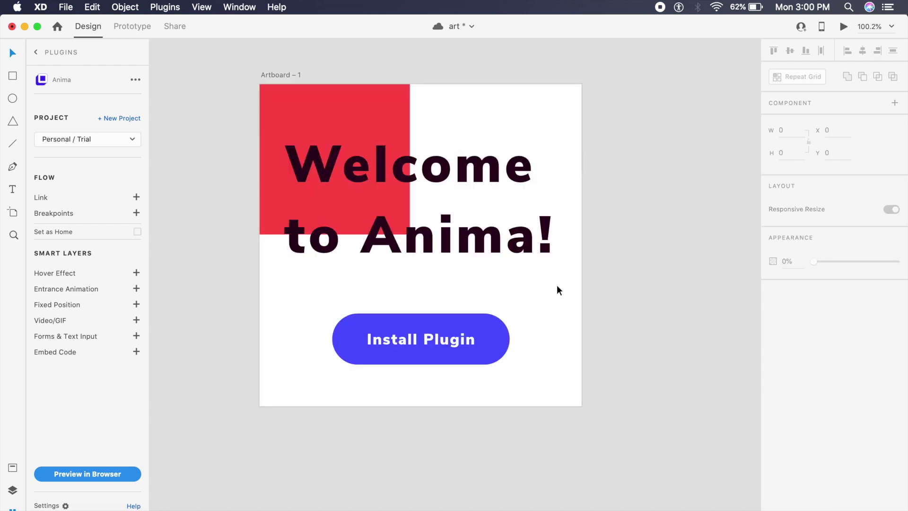
- Open the artboard's Embed Code dialog and close it without saving a snippet
click(290, 76)
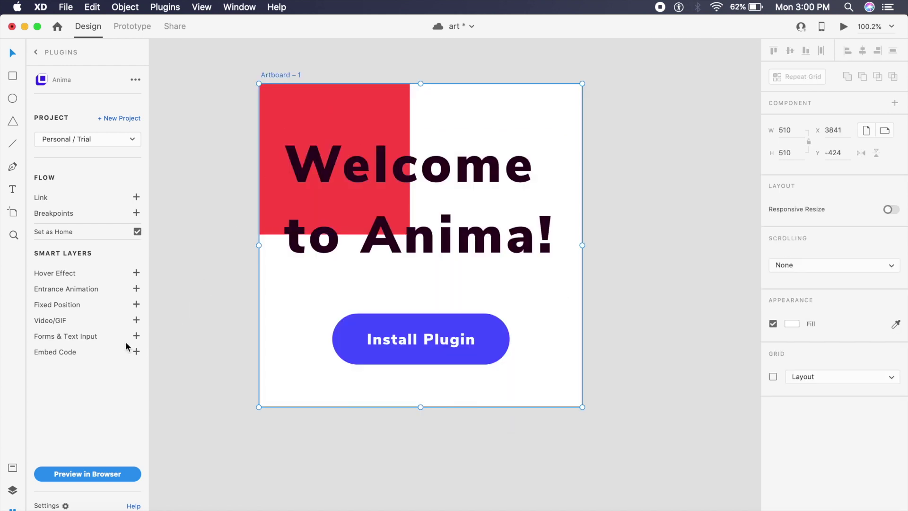
click(137, 352)
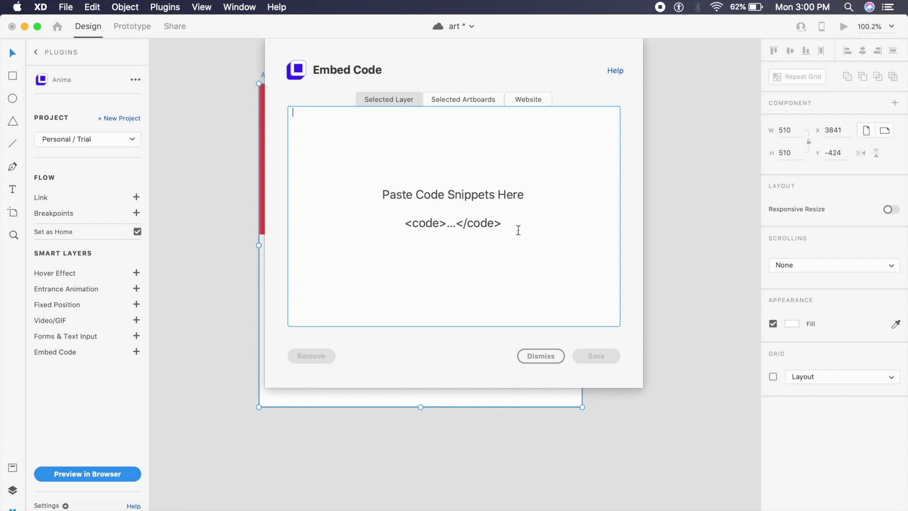
click(557, 356)
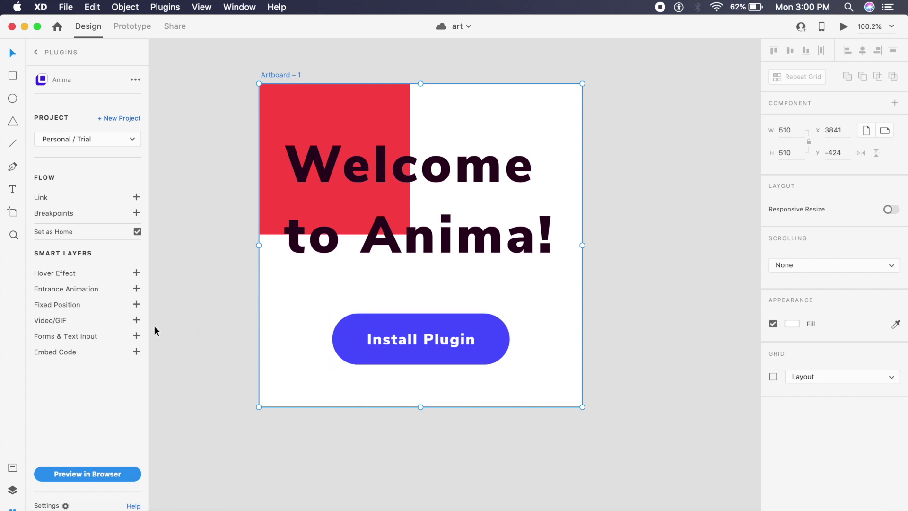
- Add a Text Input from Forms & Text Input to the artboard
click(231, 332)
click(285, 76)
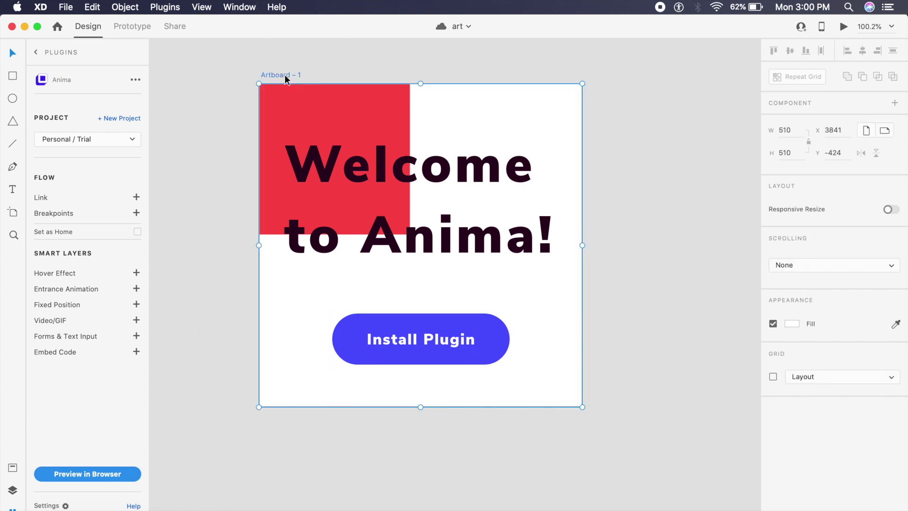
click(137, 336)
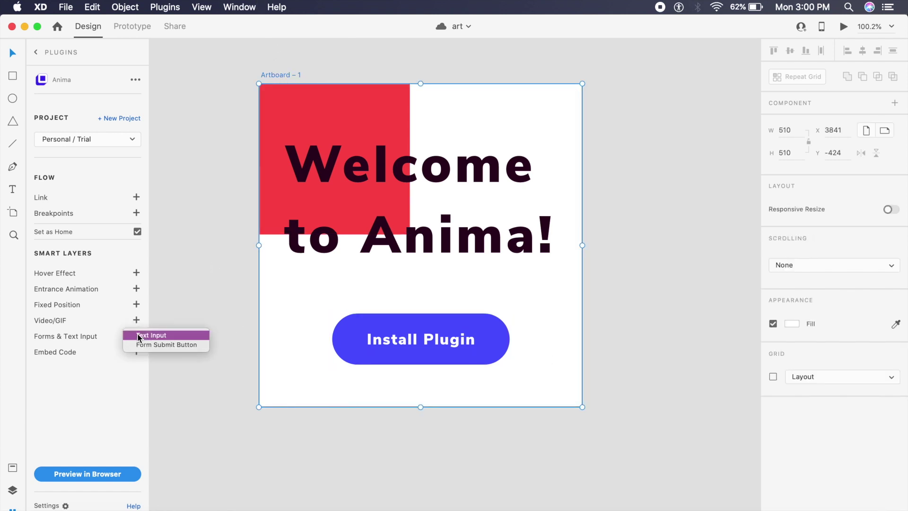
click(165, 336)
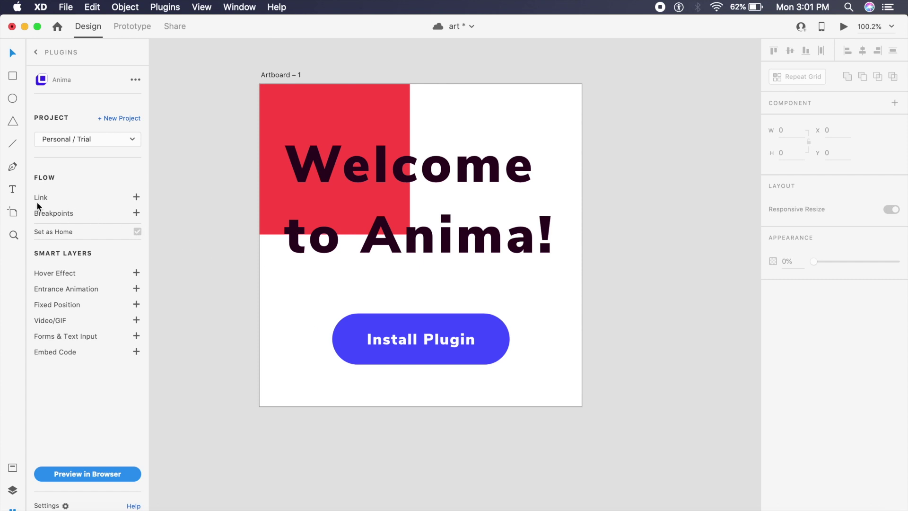
- Give the headline an External URL link to animaapp.com/xdcomingsoon opening in a new window
click(466, 249)
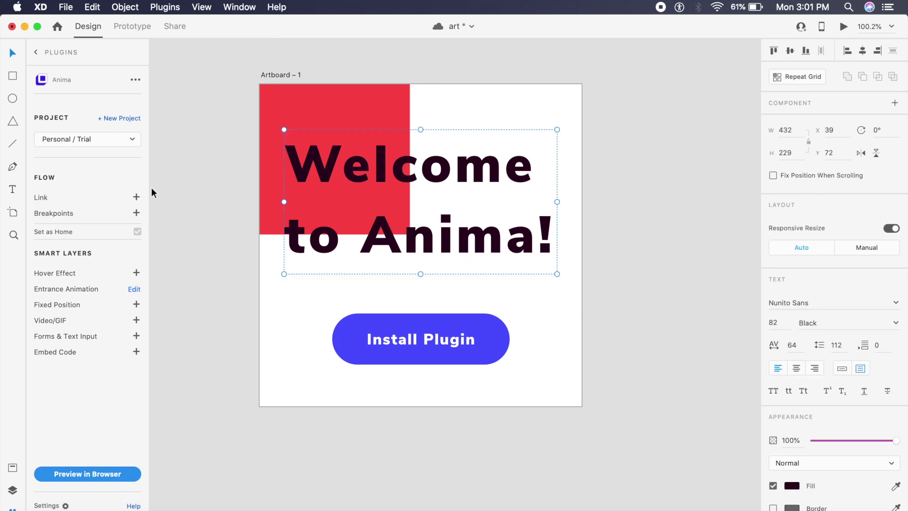
click(136, 197)
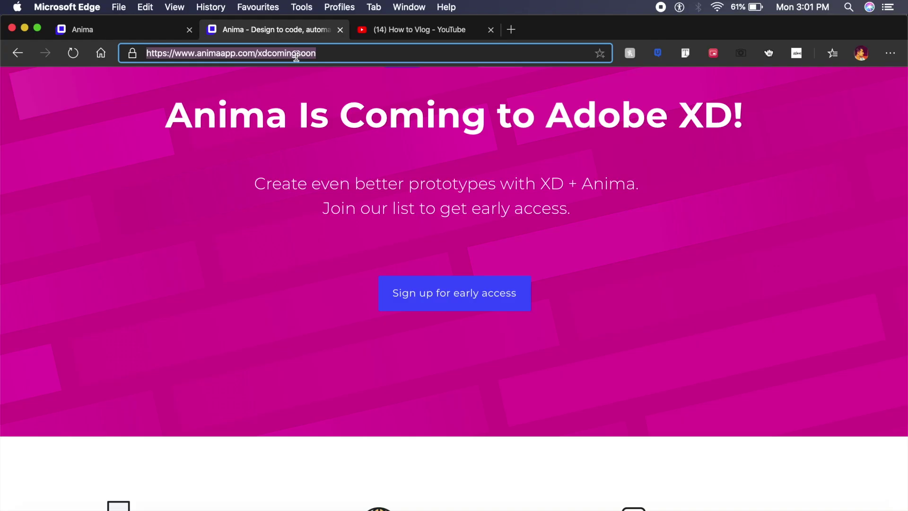
click(380, 502)
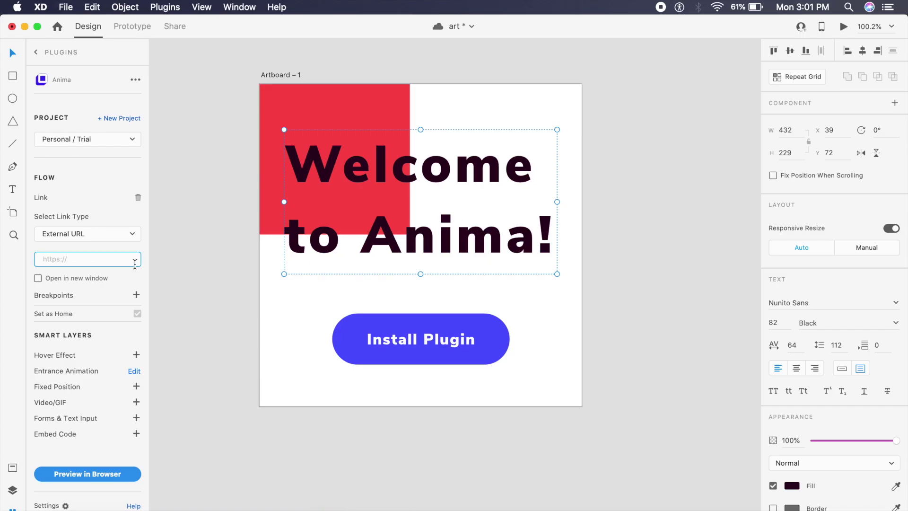
key(super+v)
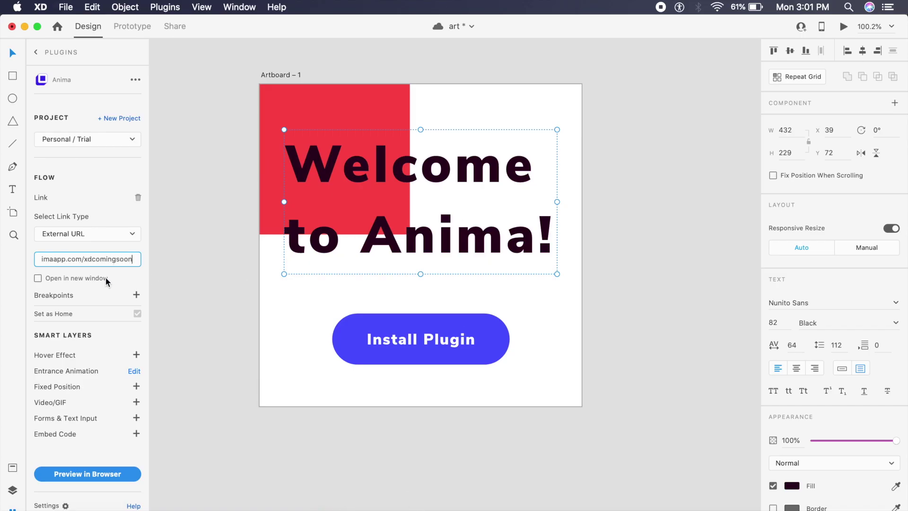
key(Return)
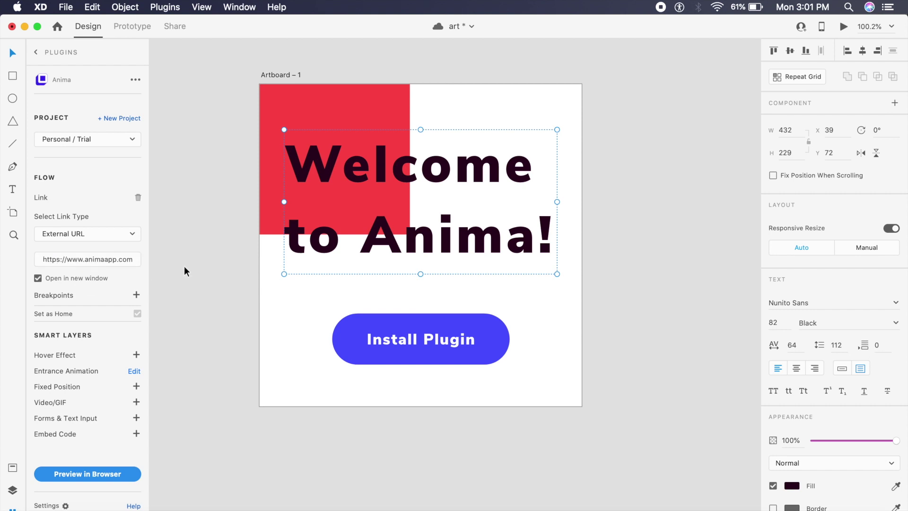
click(202, 271)
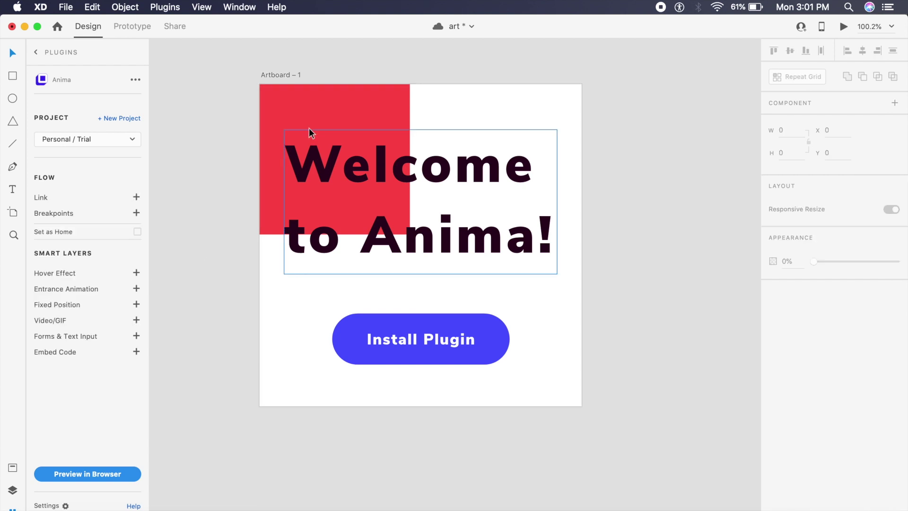
- Select the whole artboard and launch Anima's Preview in Browser
click(287, 75)
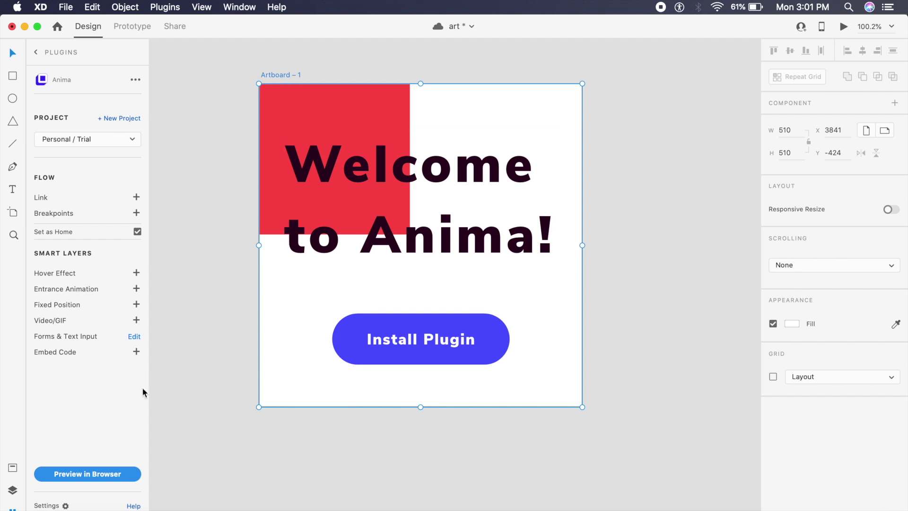
click(100, 476)
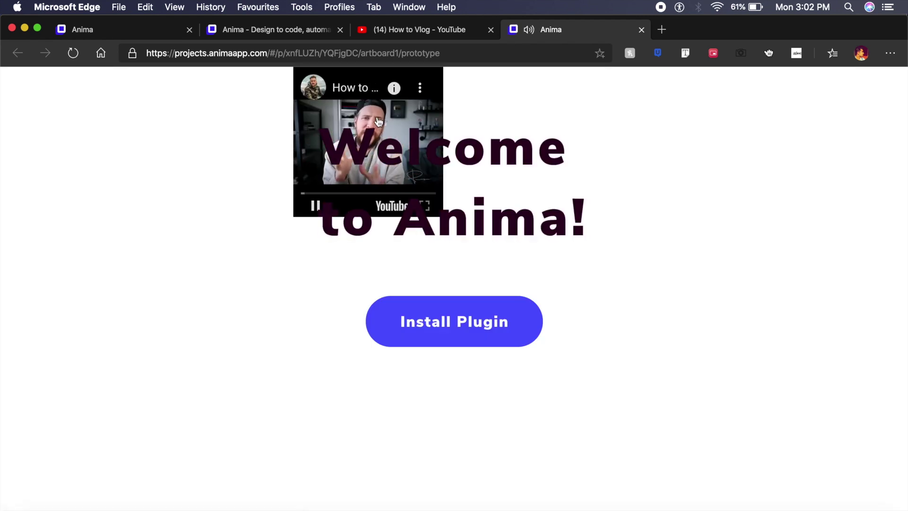
- Open the headline's coming-soon link twice, closing its tab each time, and pause the How to Vlog video
click(377, 118)
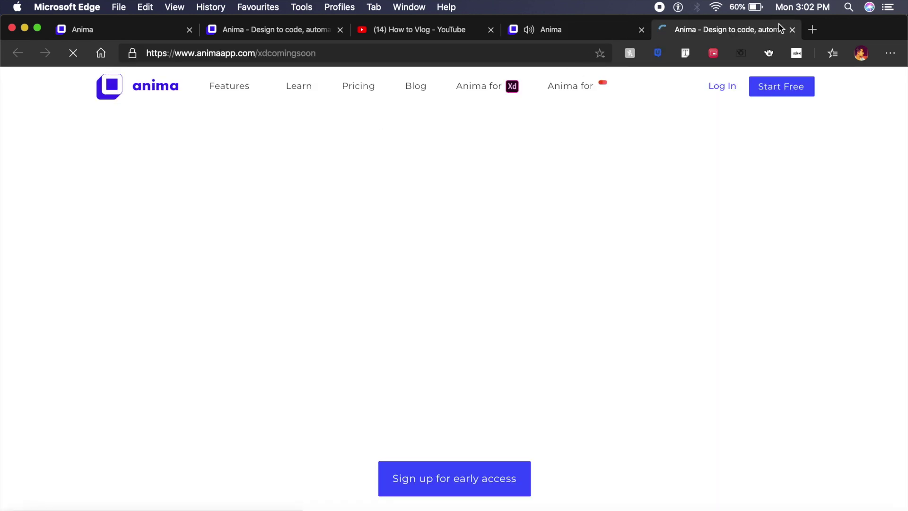
click(793, 30)
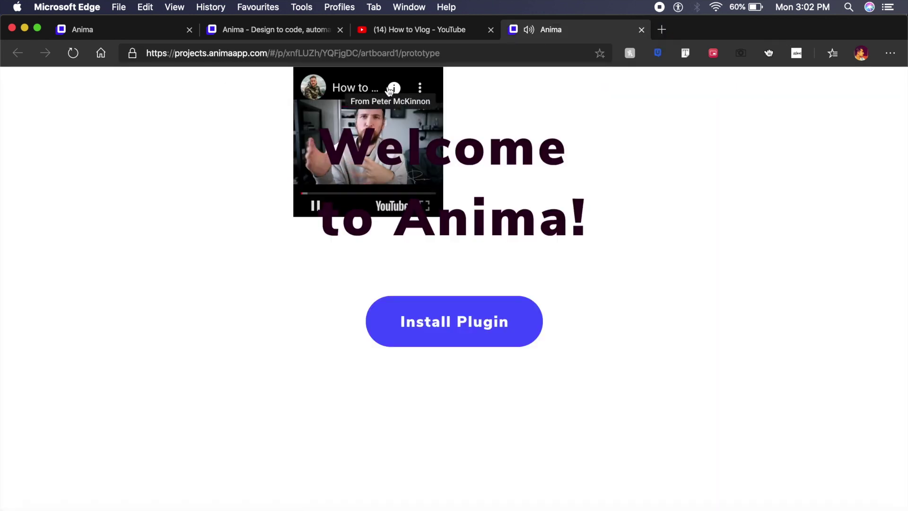
click(315, 206)
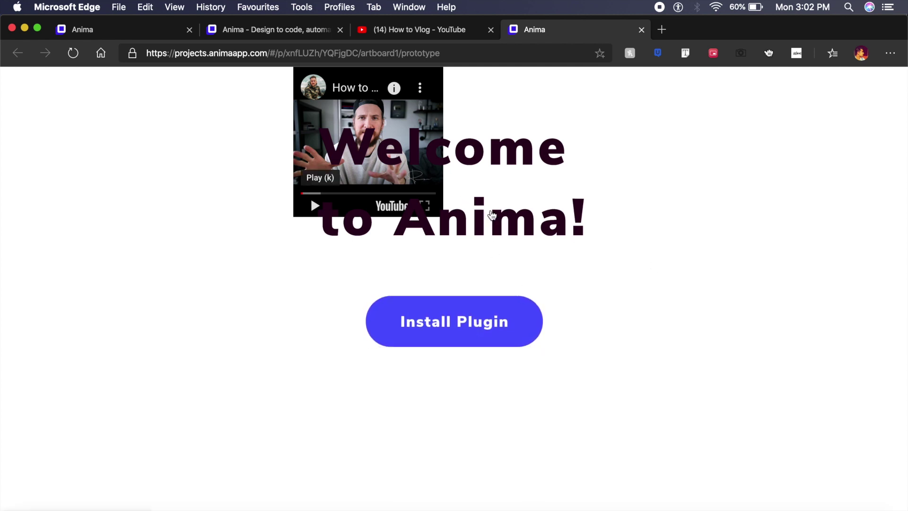
click(490, 214)
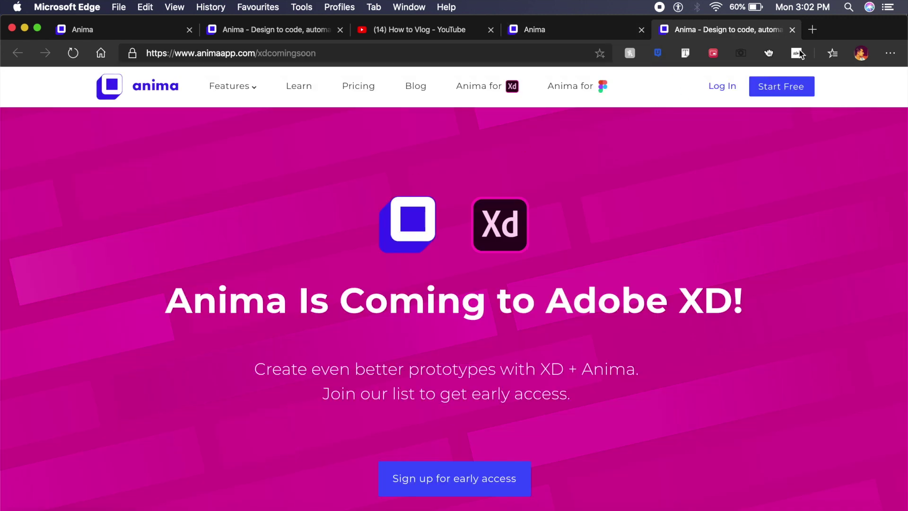
click(793, 30)
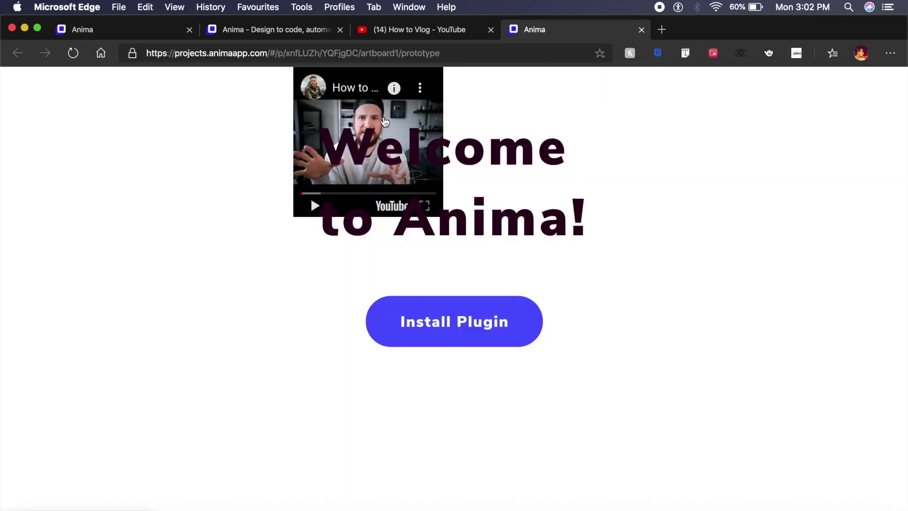